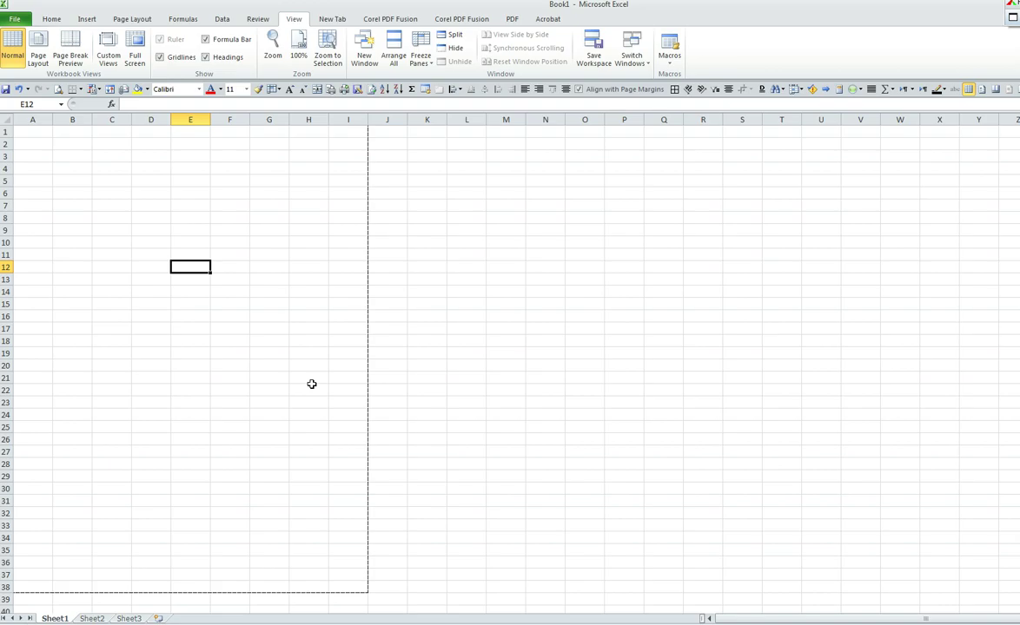
- Insert the picture IMG_0223 from the CAR SHOW 05-11-2013 folder into the center section of Sheet1's header
left_click(87, 19)
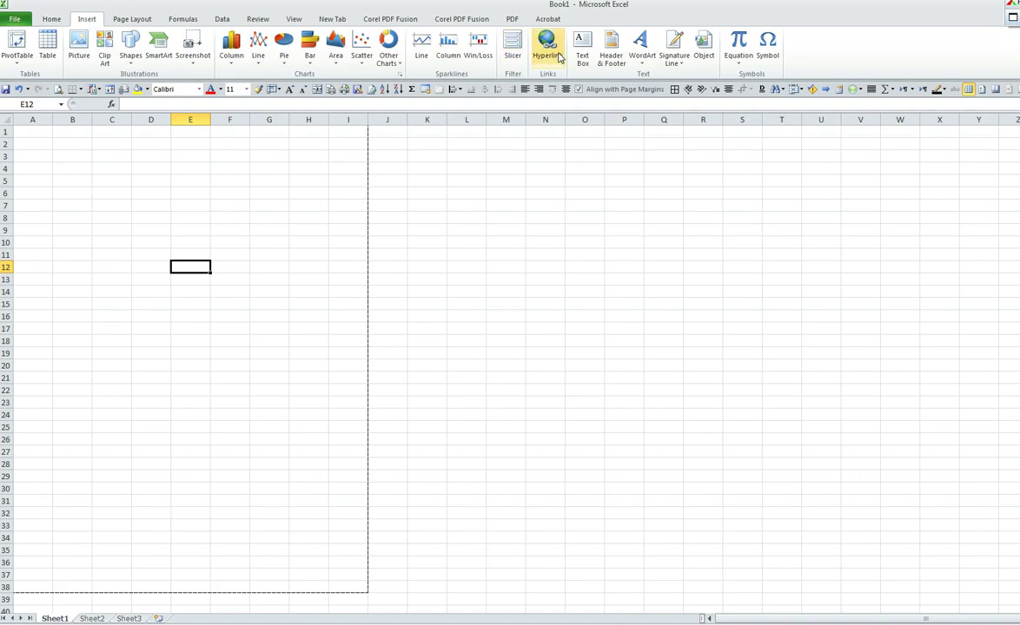
left_click(611, 59)
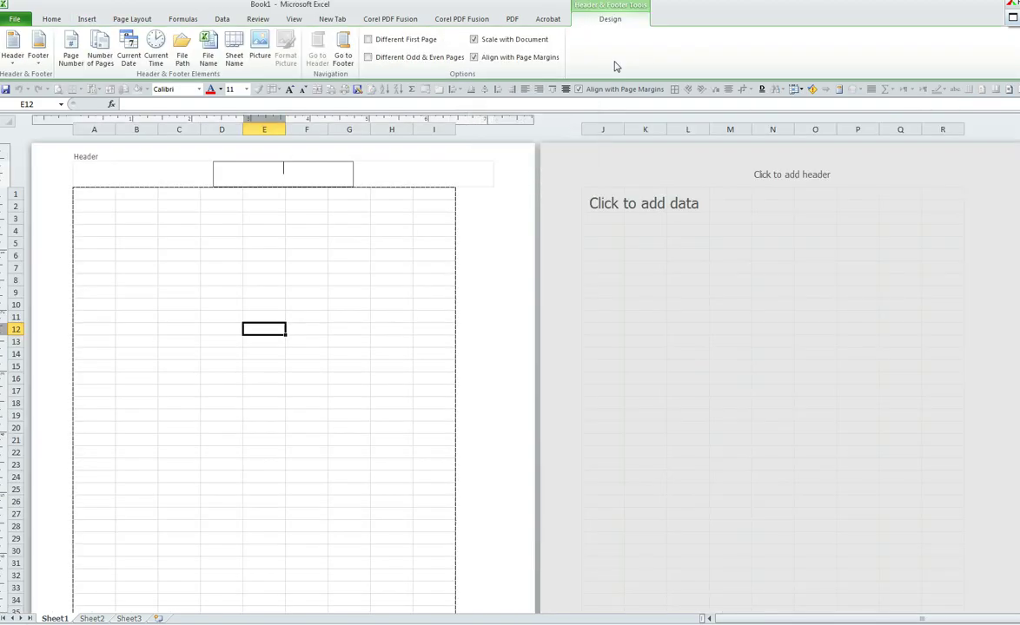
left_click(261, 55)
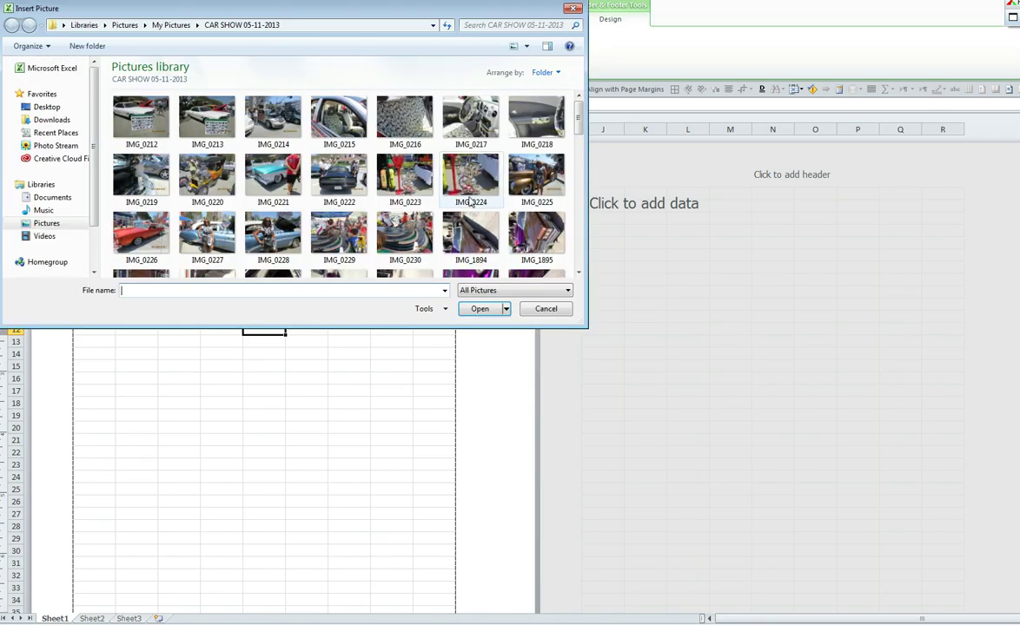
left_click(413, 180)
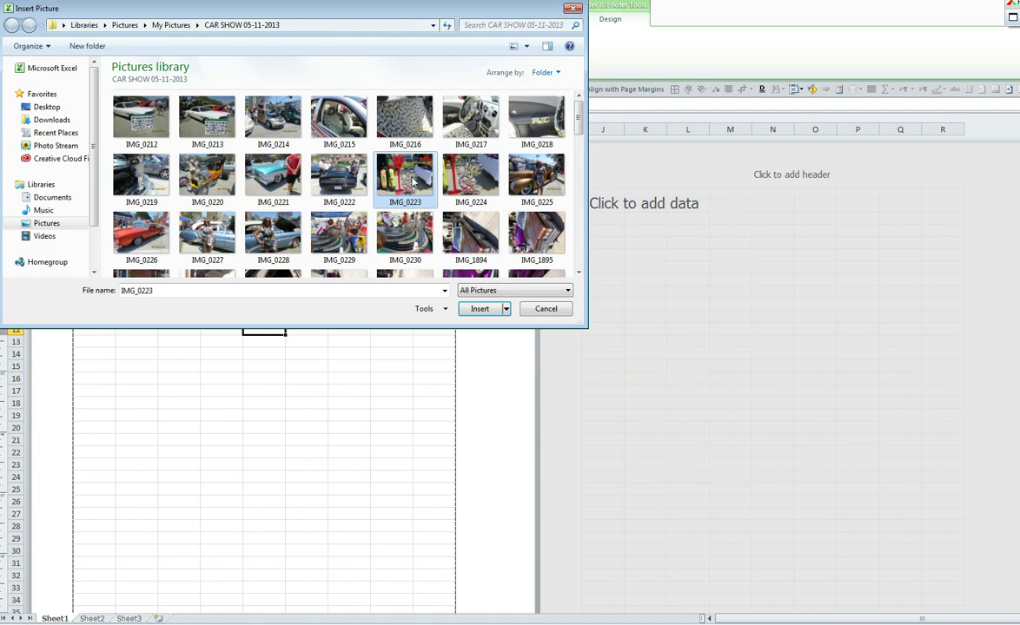
left_click(479, 309)
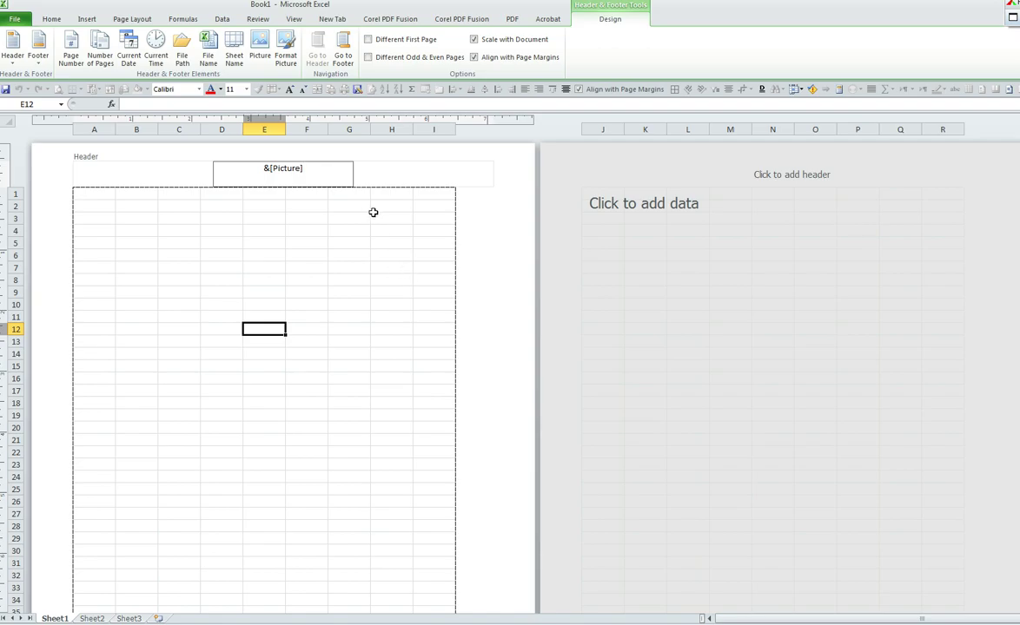
- Set the header picture's color to Washout in its picture formatting
left_click(288, 61)
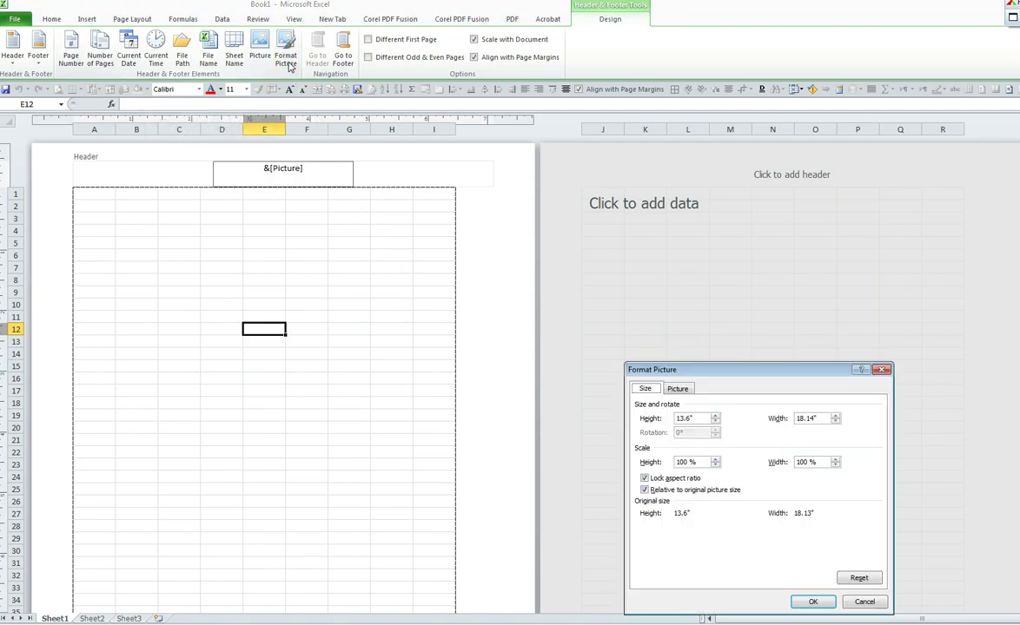
left_click(680, 389)
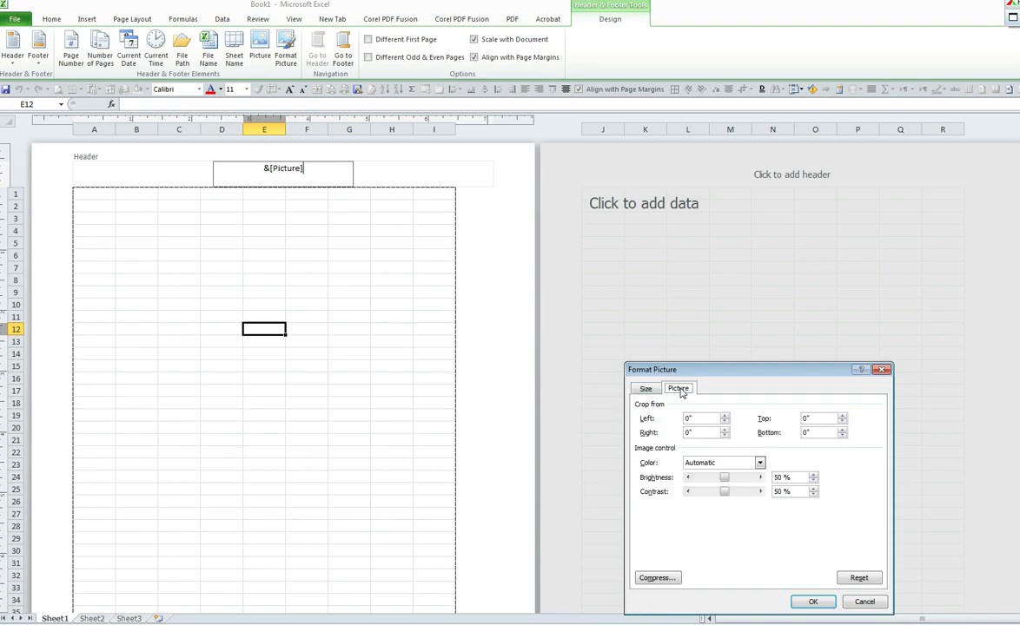
left_click(760, 464)
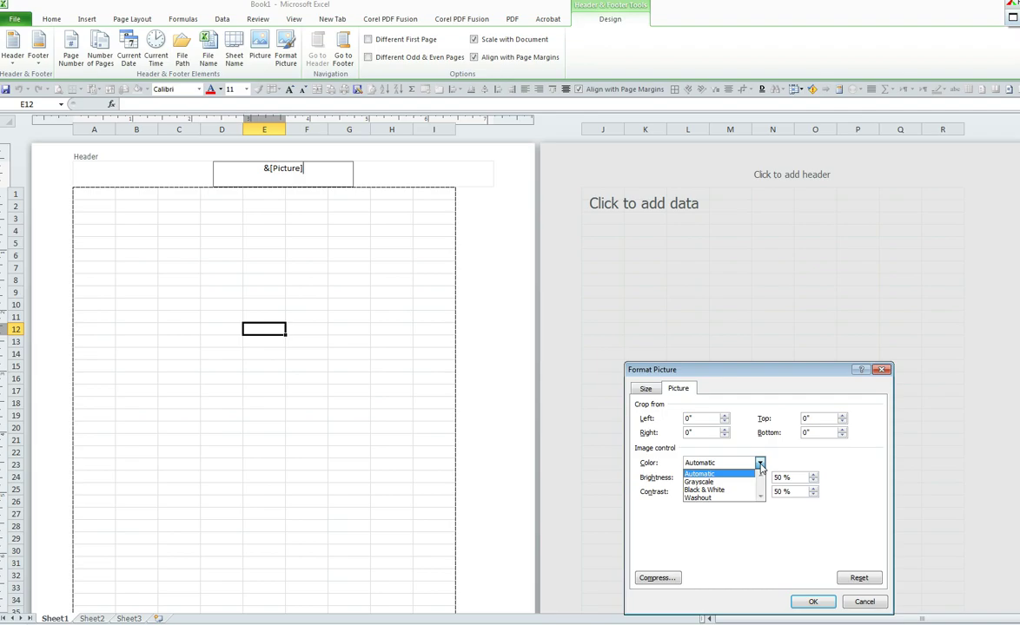
left_click(713, 499)
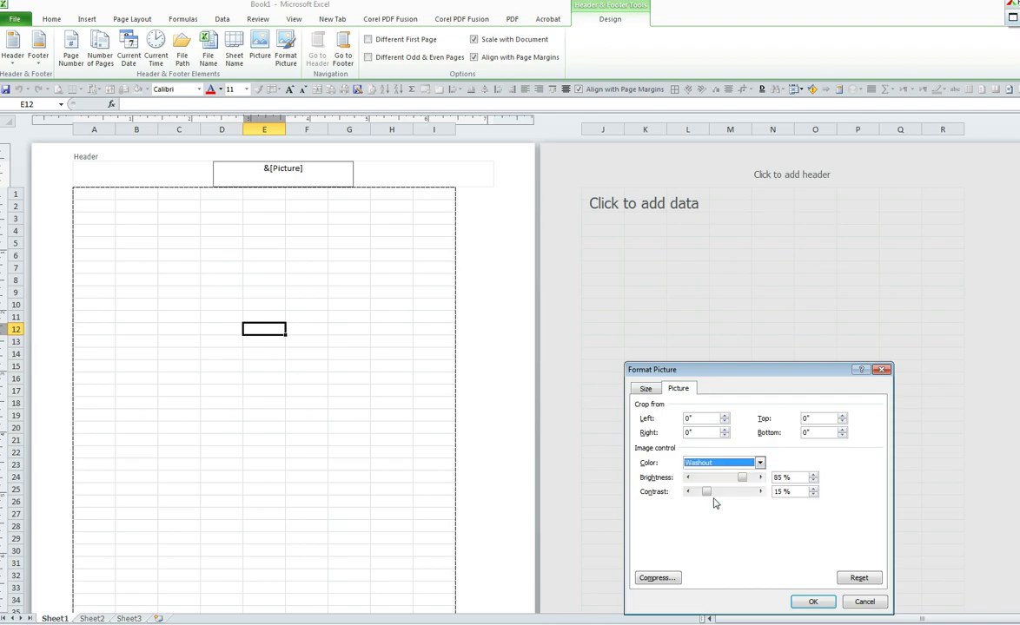
- Set the header picture's width to 11.50 inches, apply the formatting and check the page in print preview
left_click(645, 389)
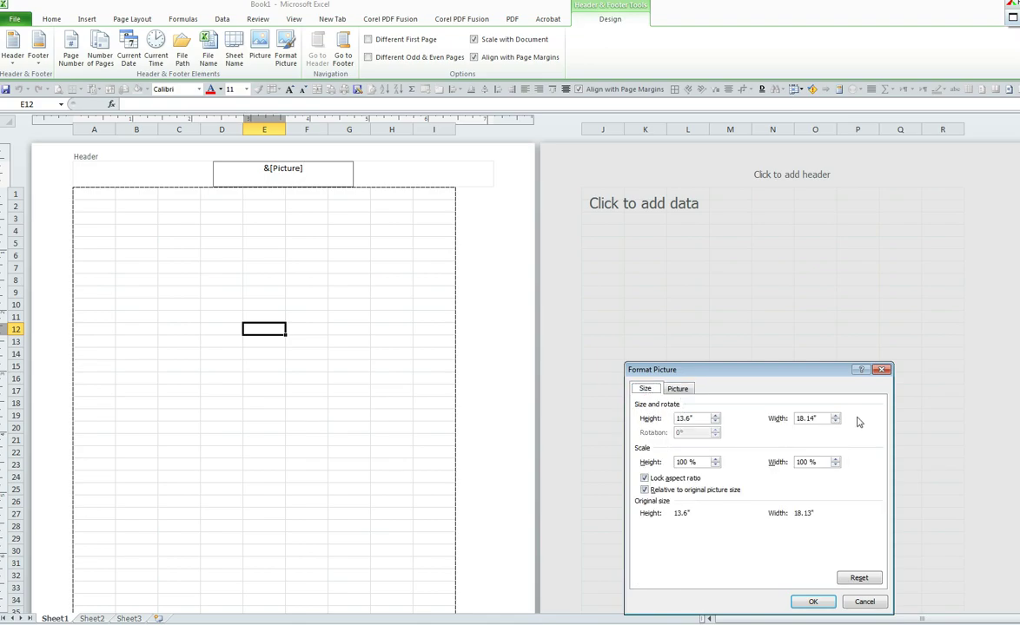
left_click_drag(817, 419, 781, 422)
type("11.50")
left_click(812, 602)
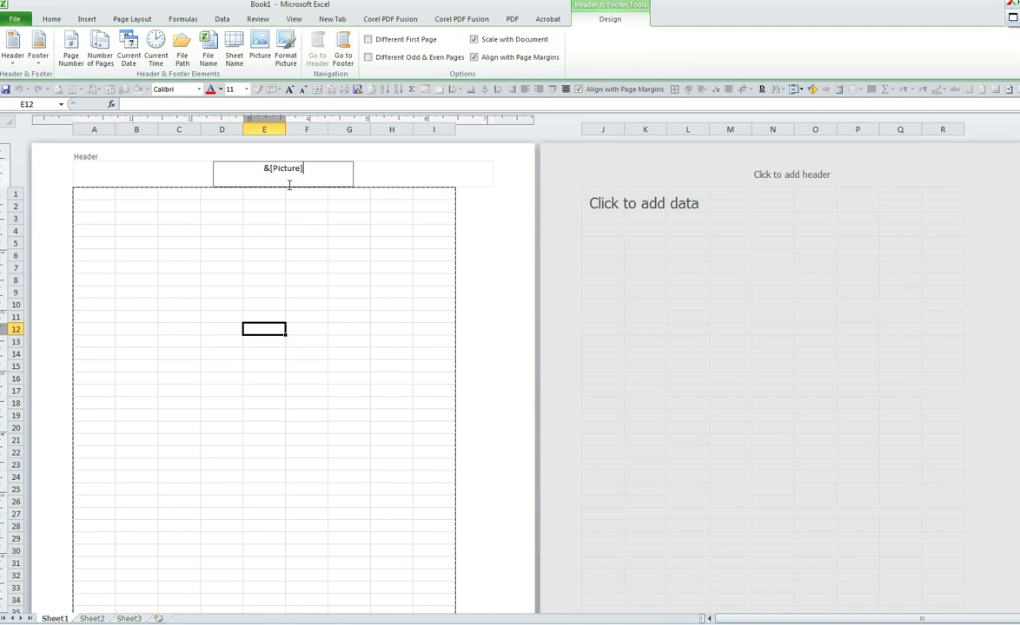
left_click(496, 251)
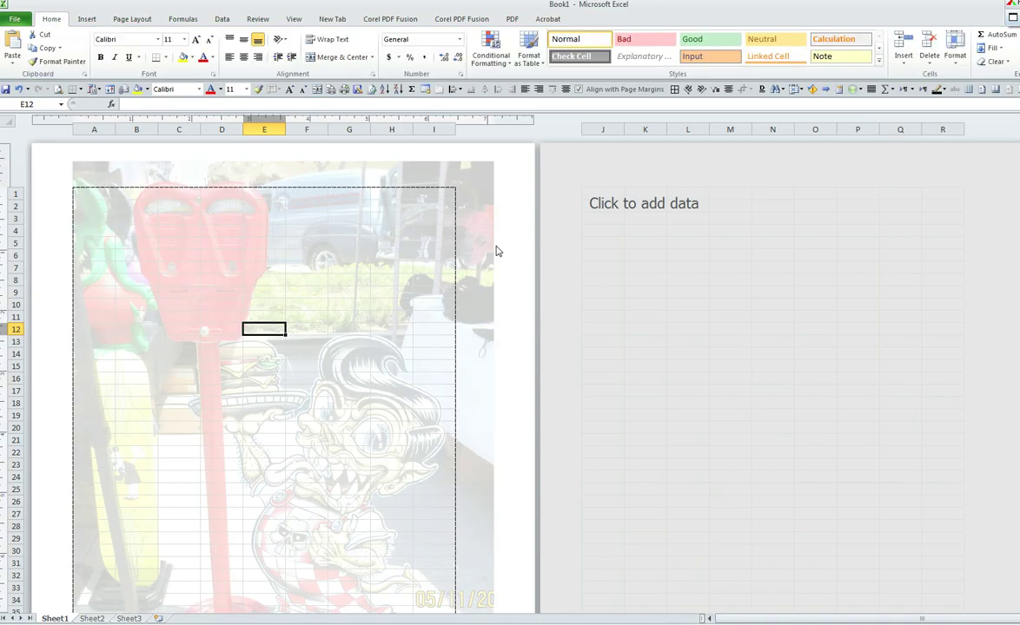
left_click(58, 90)
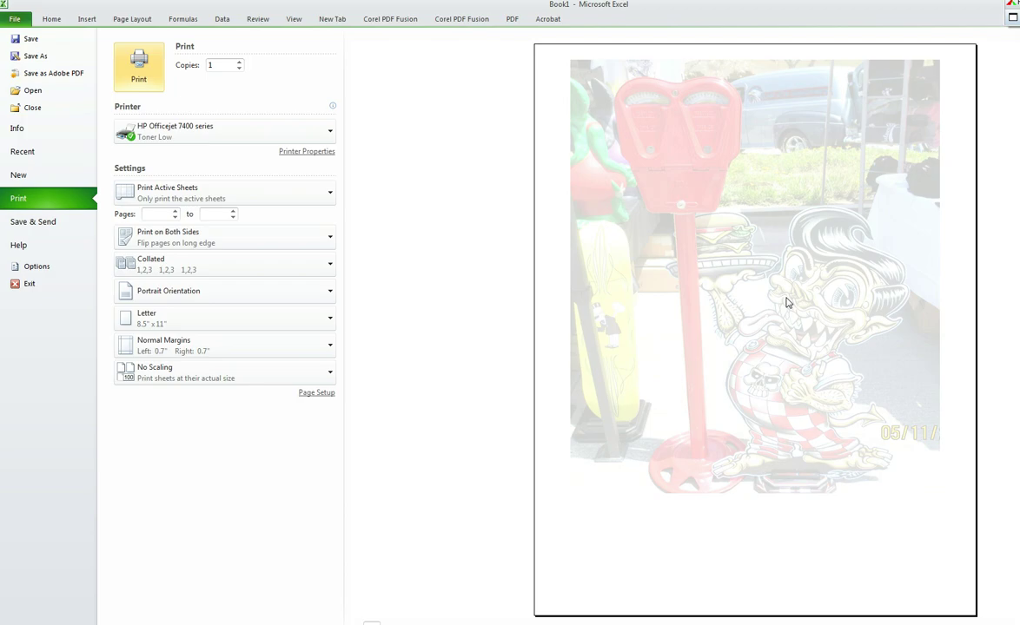
key("Escape")
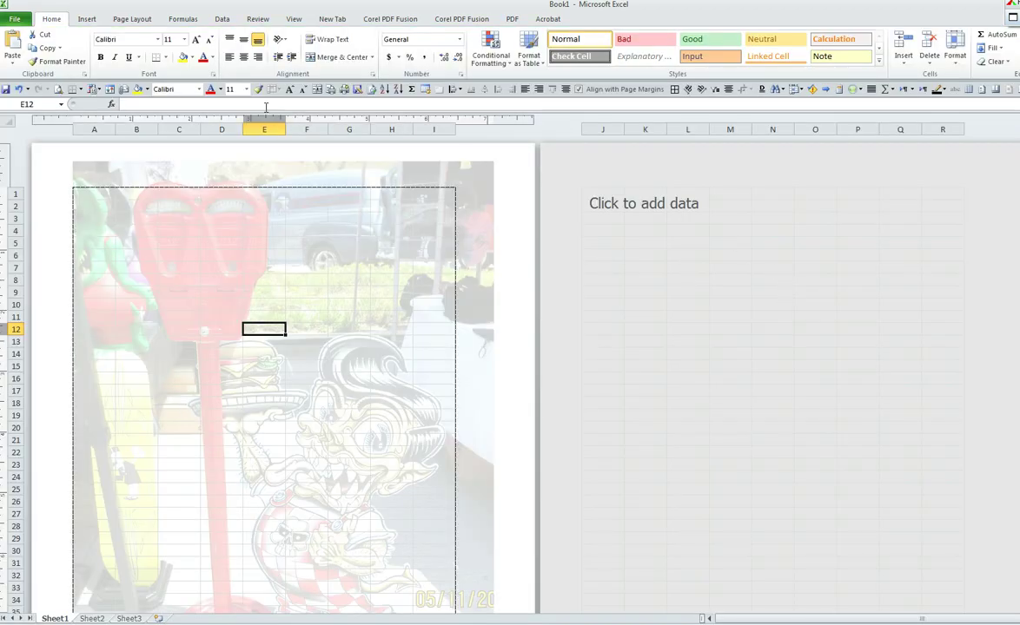
- Move the watermark picture down by adding three blank lines before the picture code in the center header, and check the print preview
left_click(87, 19)
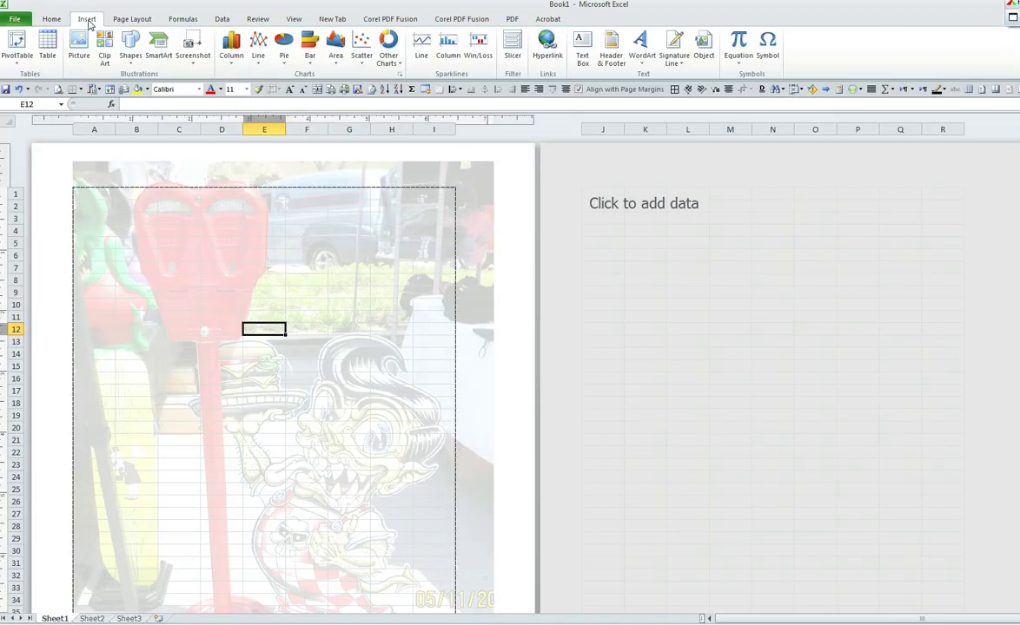
left_click(611, 52)
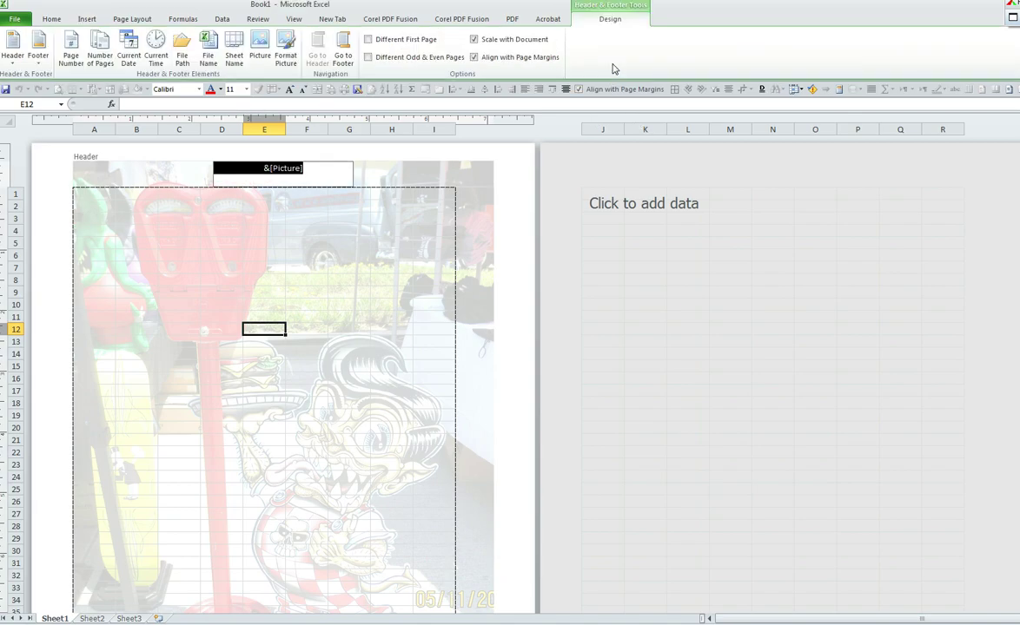
left_click(265, 169)
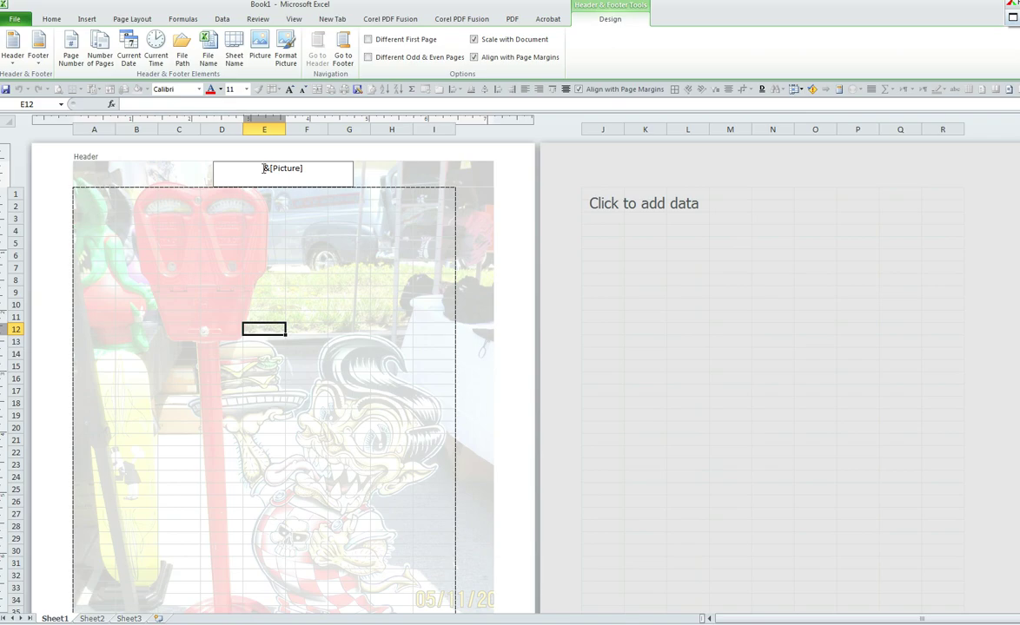
key("Return")
key("Return")
key("Return")
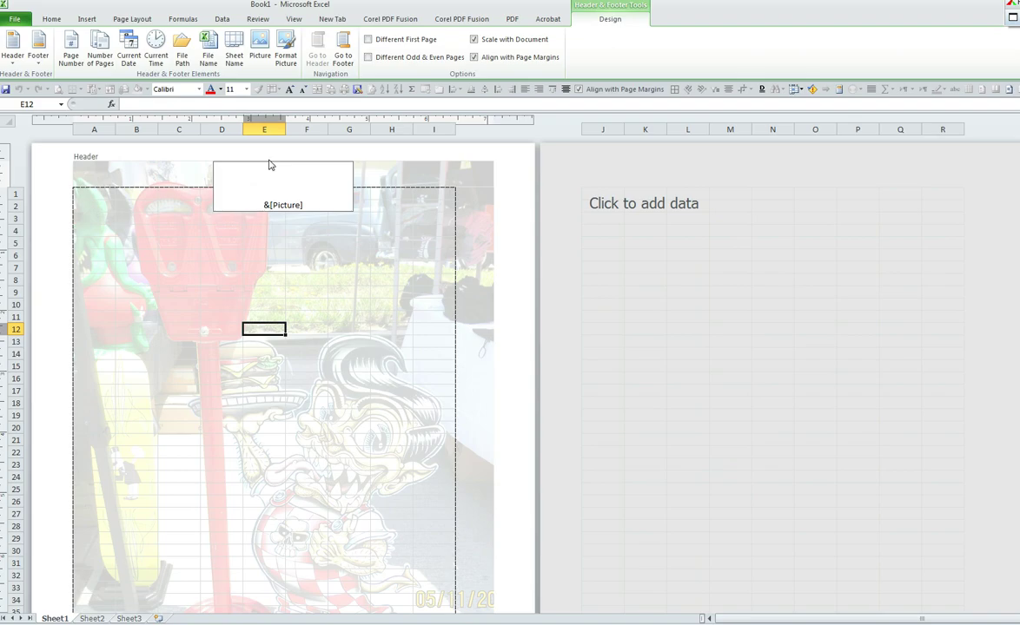
left_click(512, 221)
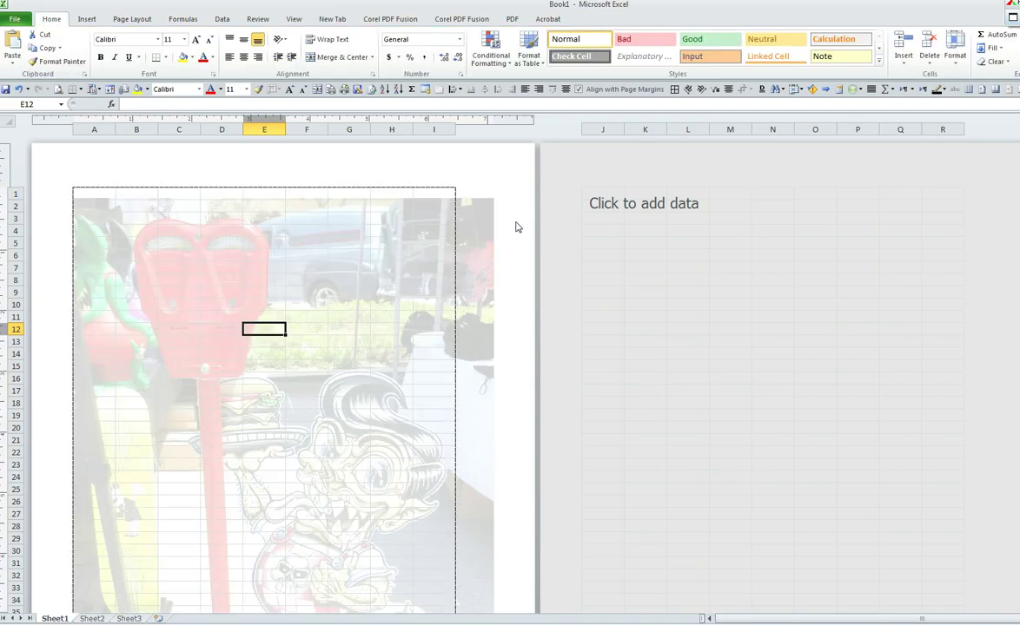
left_click(56, 89)
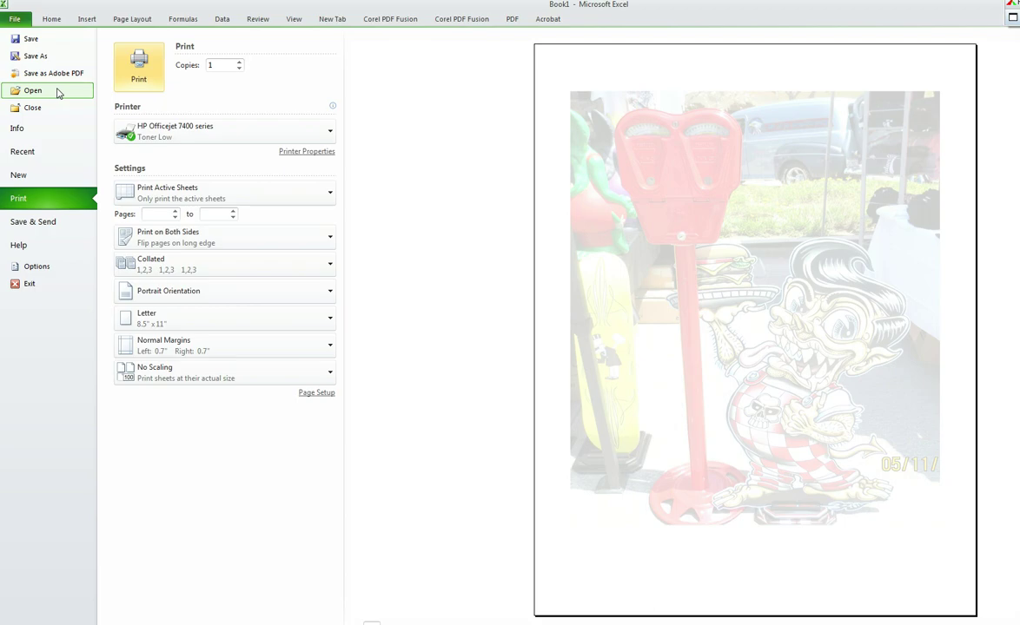
key("Escape")
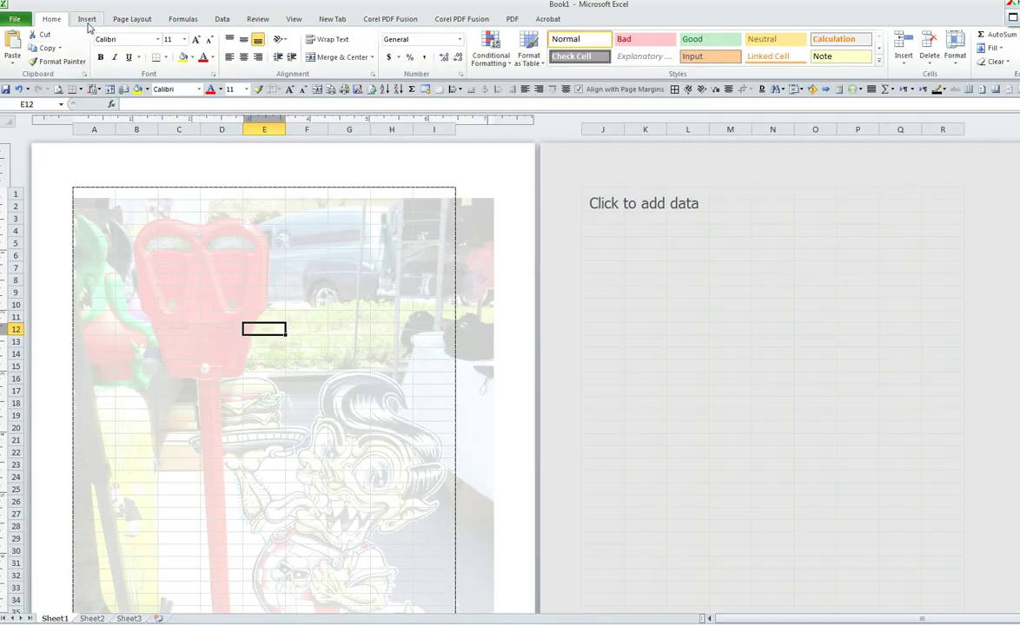
- Change the header picture's color to Grayscale and check the page in print preview
left_click(86, 19)
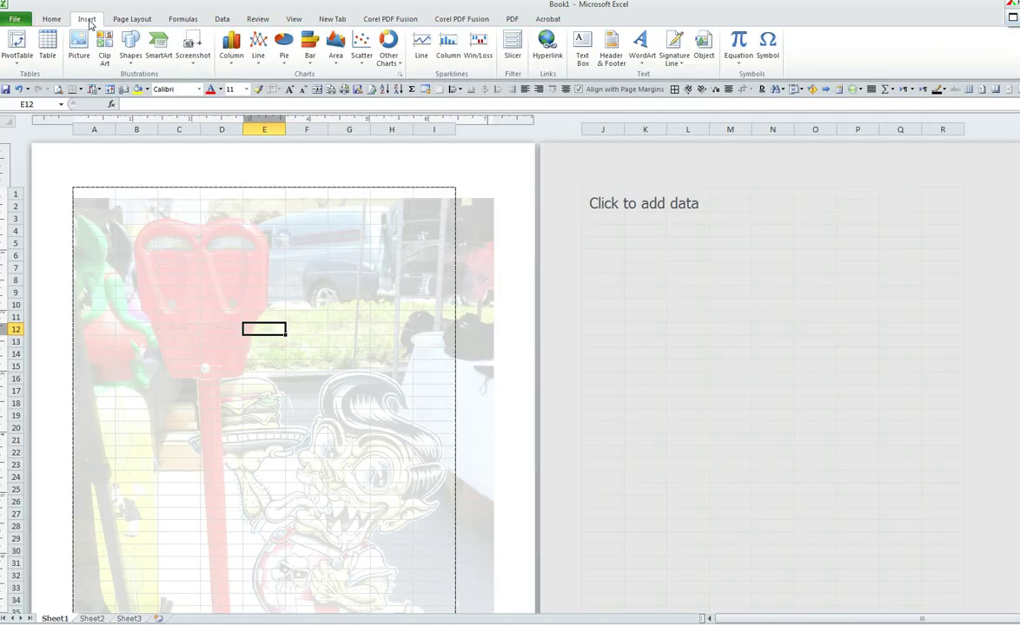
left_click(614, 59)
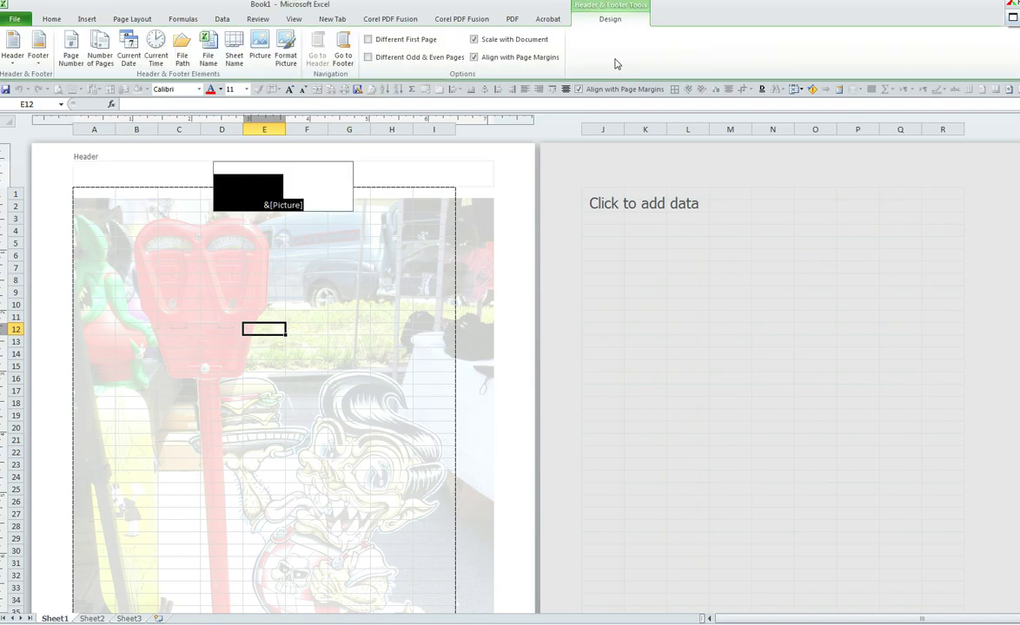
left_click(285, 61)
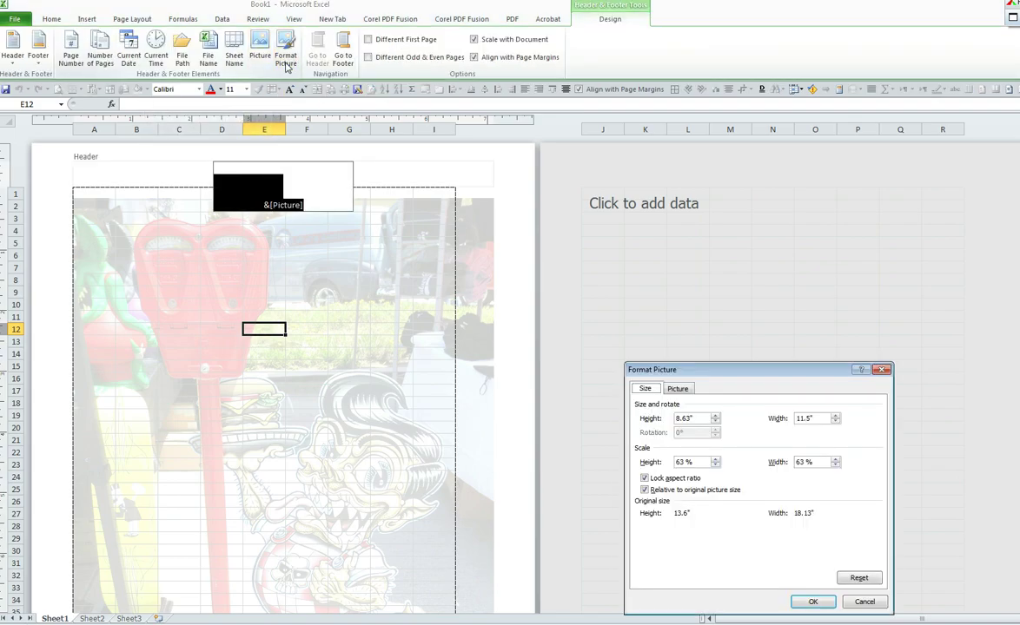
left_click(678, 389)
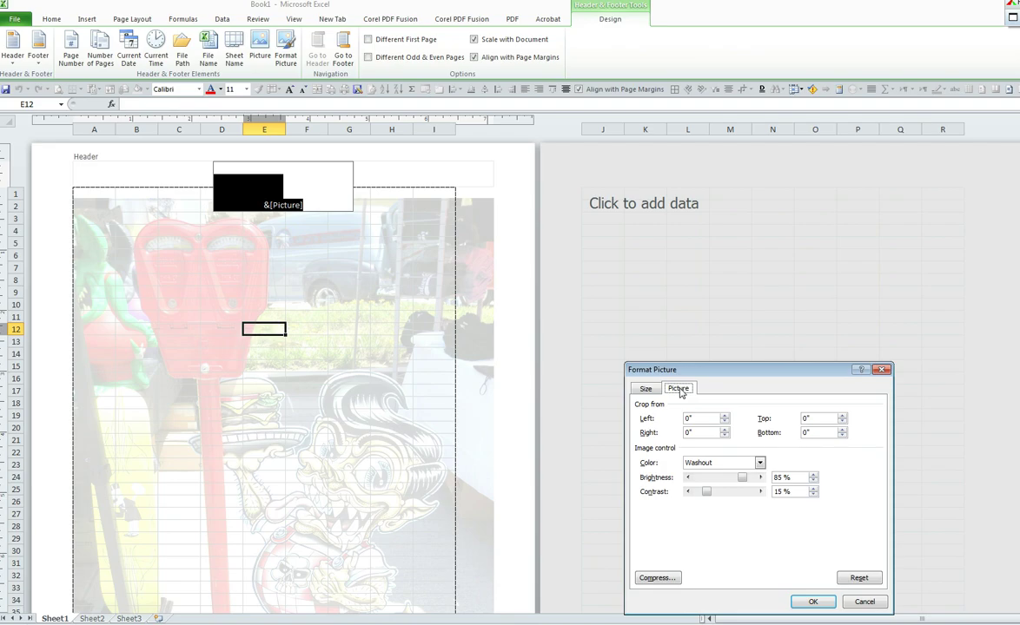
left_click(760, 462)
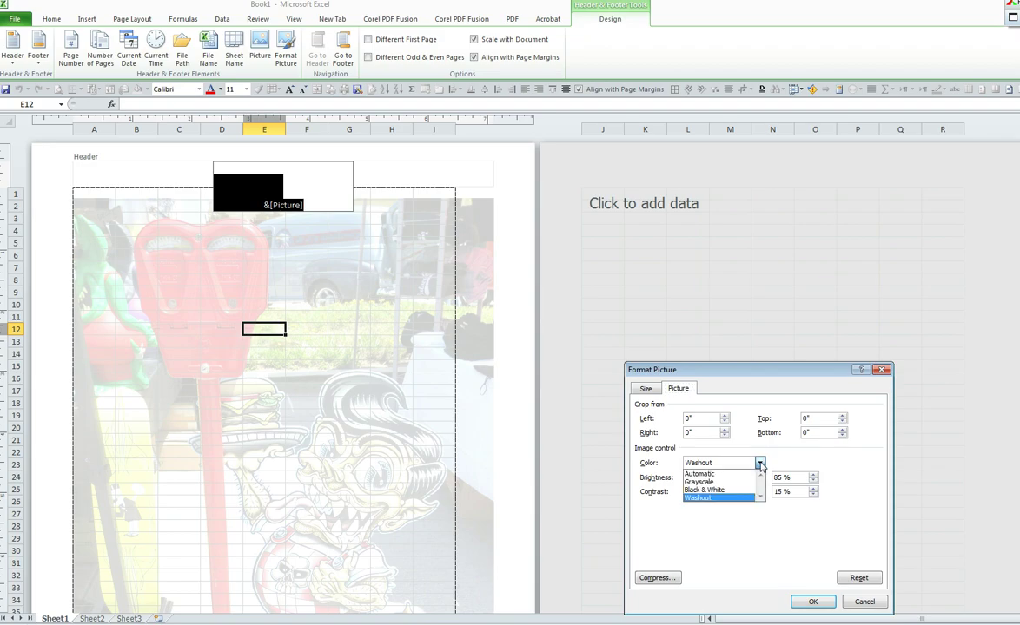
left_click(719, 483)
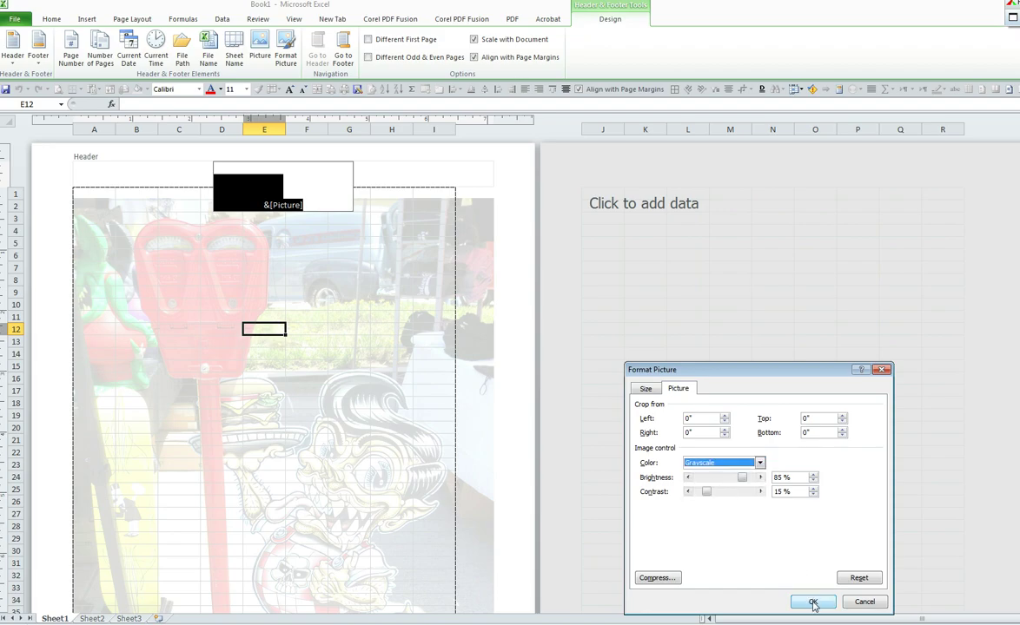
left_click(813, 601)
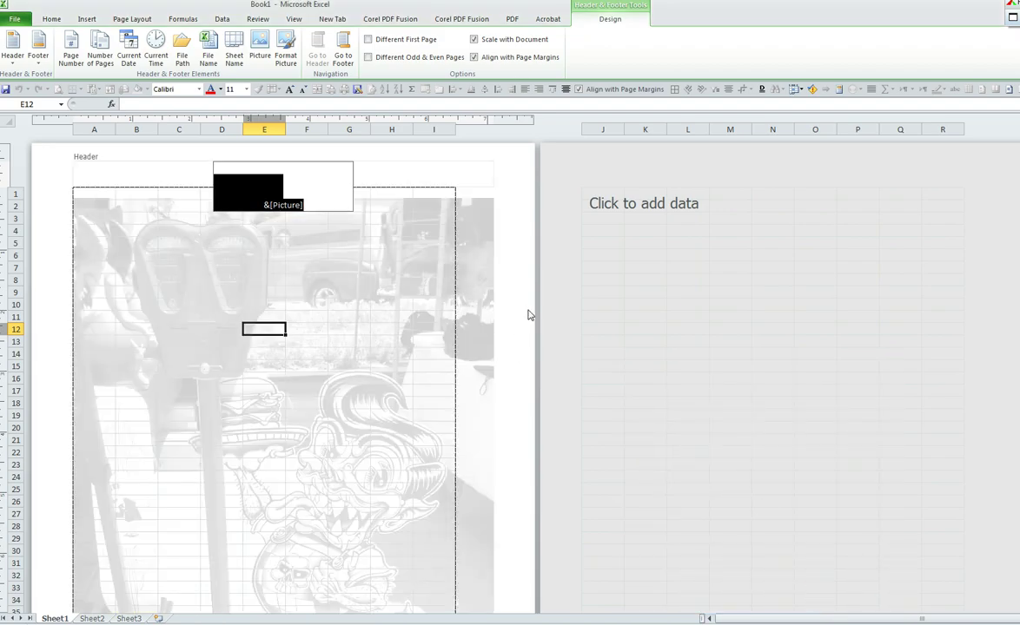
left_click(530, 318)
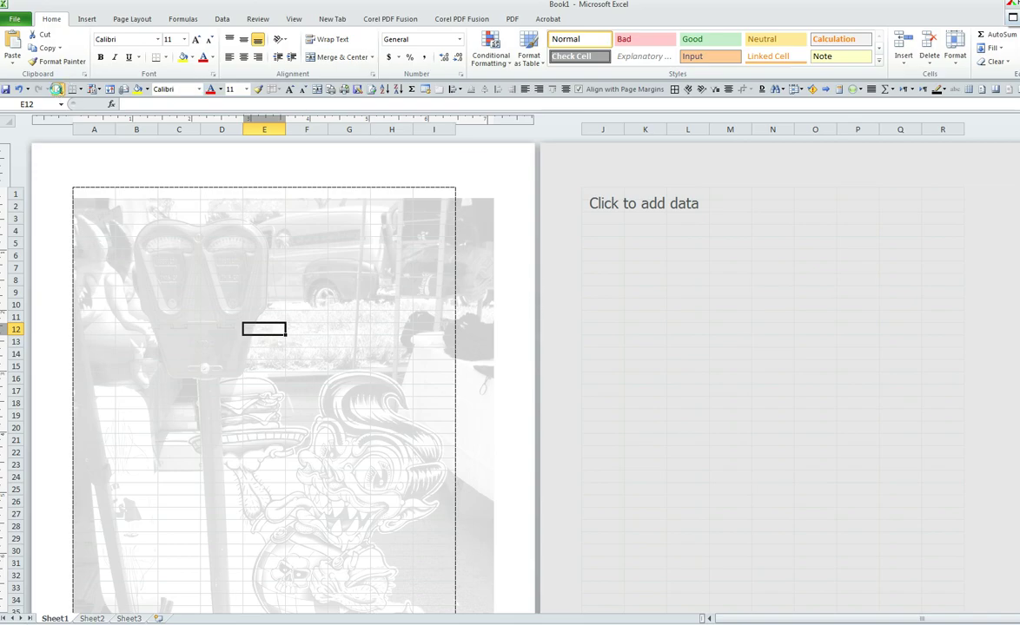
left_click(58, 90)
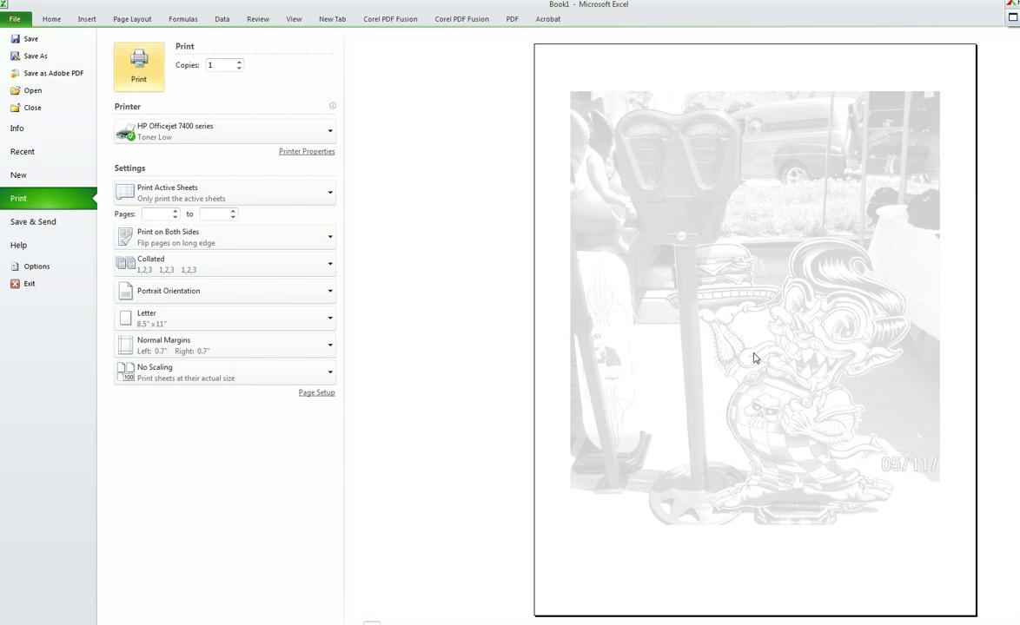